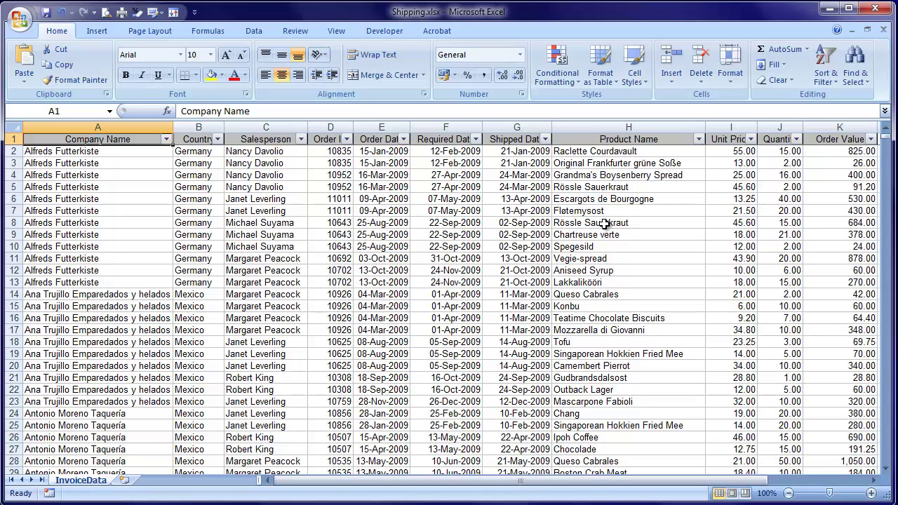
Insert a PivotTable from range InvoiceData!$A$1:$K$2156, placed on a new worksheet
key("Down")
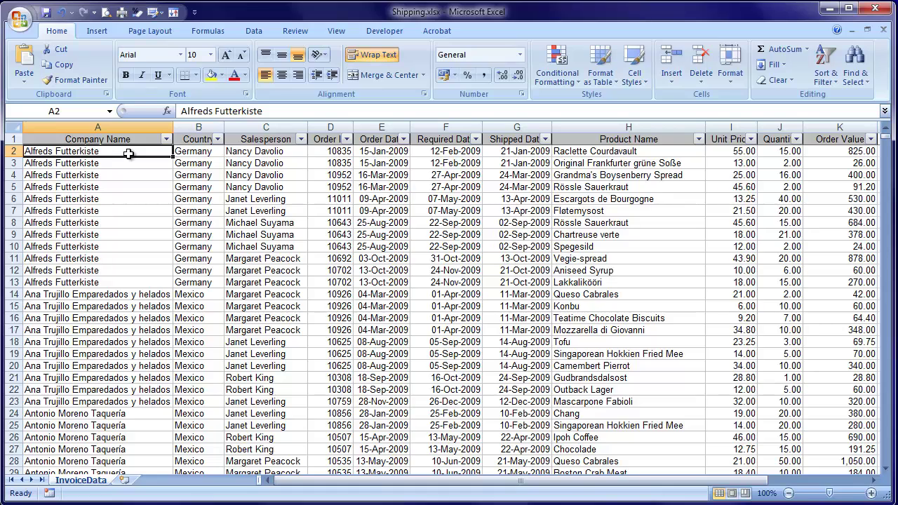
left_click(94, 31)
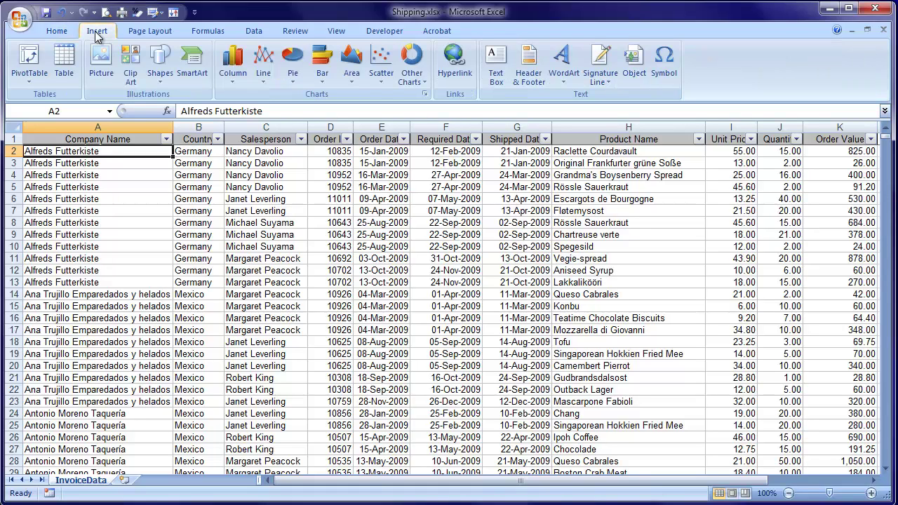
left_click(29, 63)
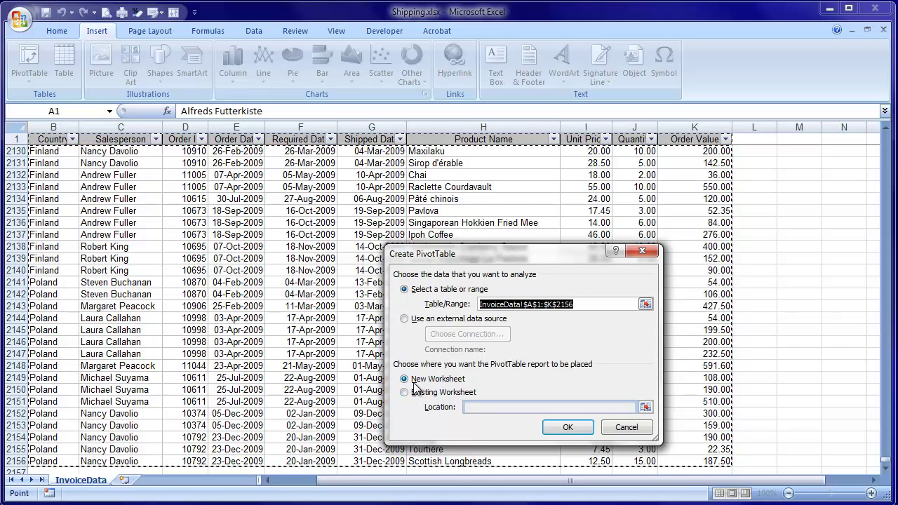
left_click(568, 426)
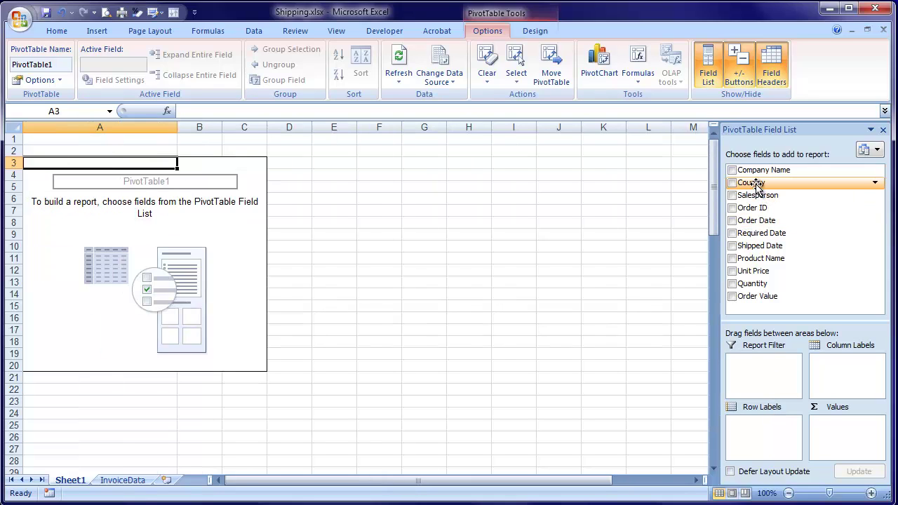
Add Country to Row Labels, listing Argentina through Venezuela with a Grand Total row
left_click_drag(757, 186, 758, 424)
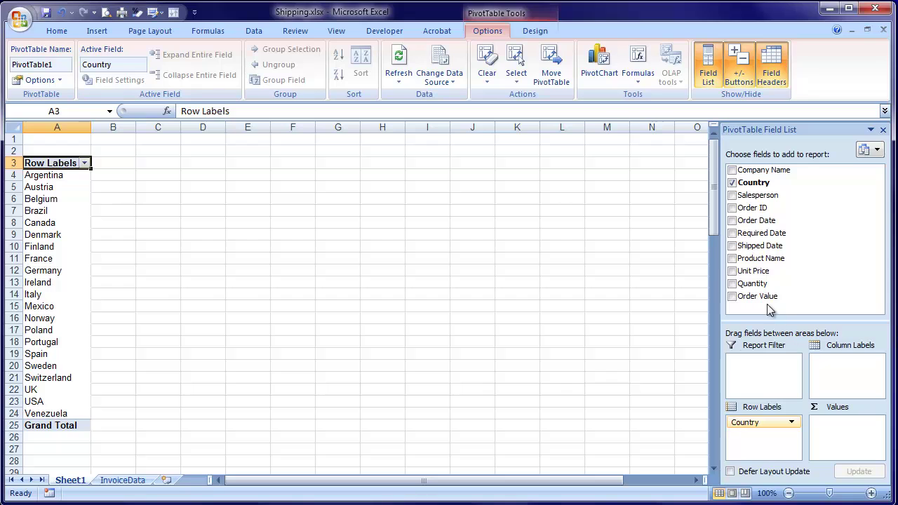
Add Order Value to Values and Salesperson to Column Labels in the PivotTable
left_click_drag(759, 295, 836, 425)
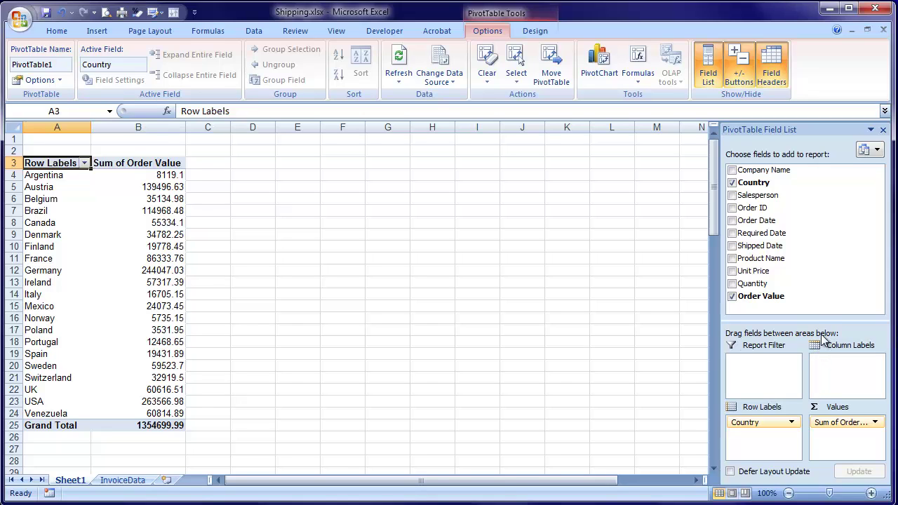
left_click_drag(761, 195, 844, 367)
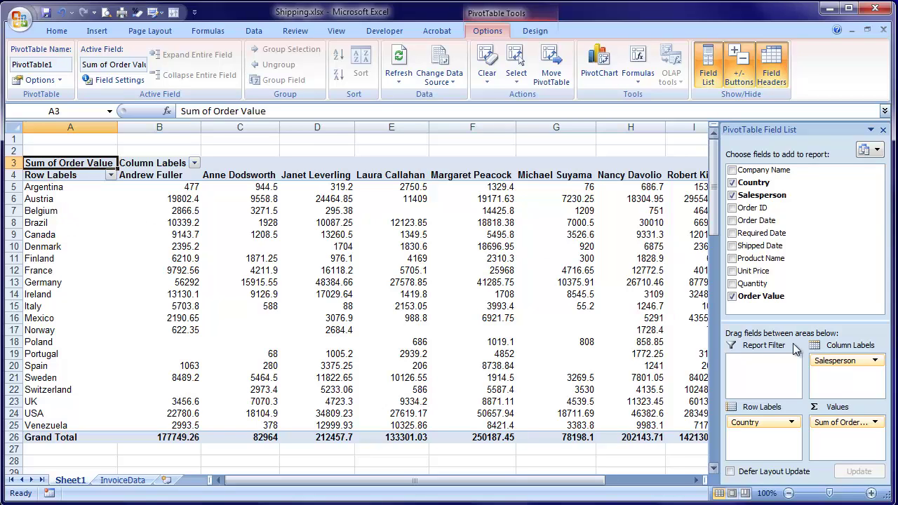
Move Salesperson into Row Labels above Country, nesting each salesperson's countries beneath
left_click_drag(832, 361, 759, 438)
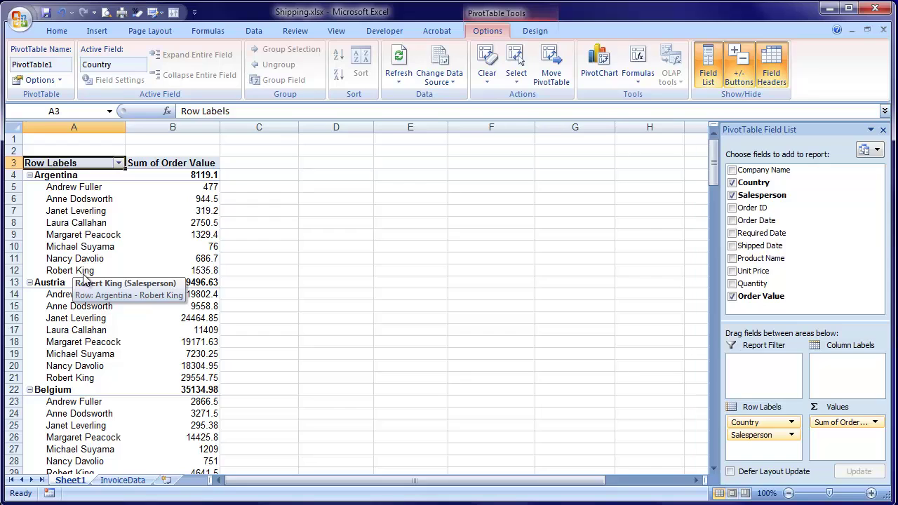
left_click_drag(750, 436, 745, 423)
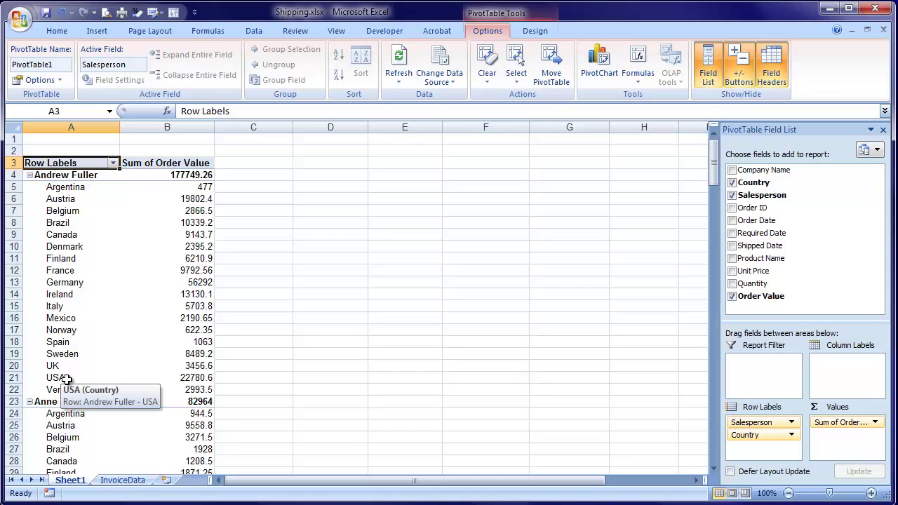
key("Down")
key("Right")
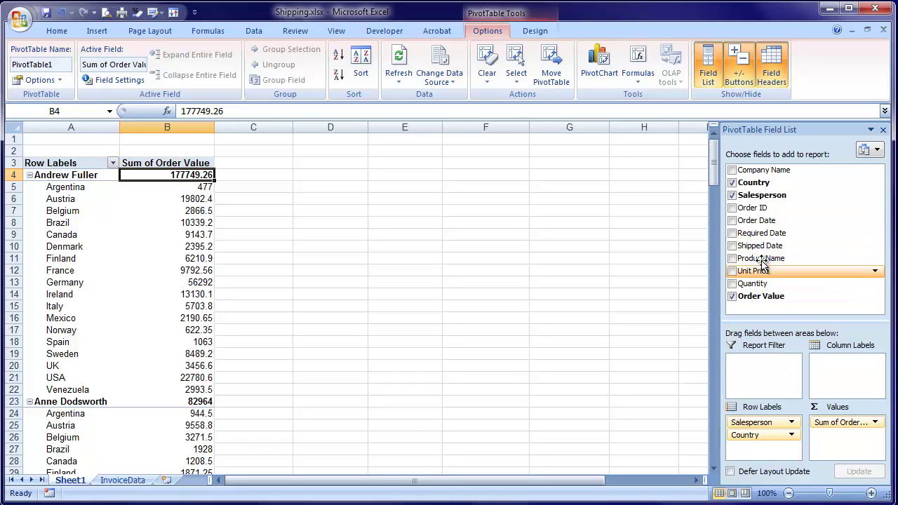
Add Product Name as a report filter and filter to Boston Crab Meat
left_click_drag(763, 258, 759, 365)
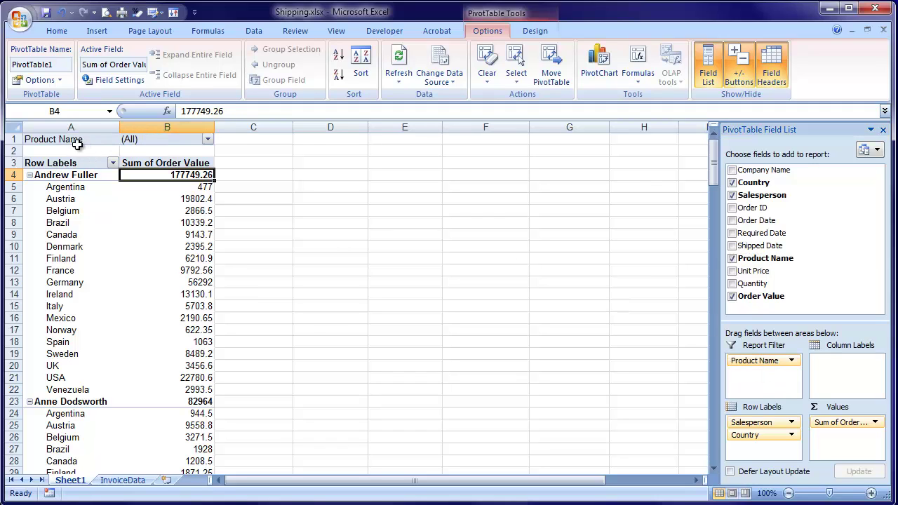
left_click(208, 140)
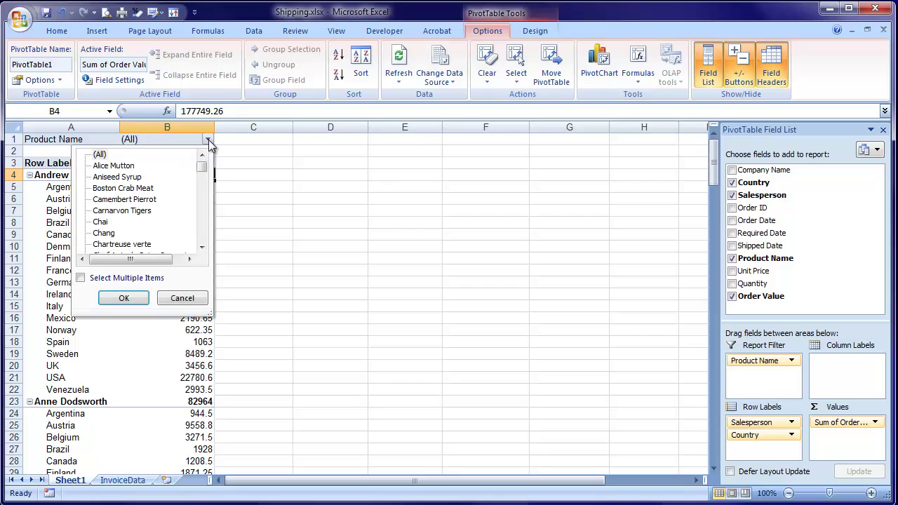
left_click(134, 190)
left_click(123, 298)
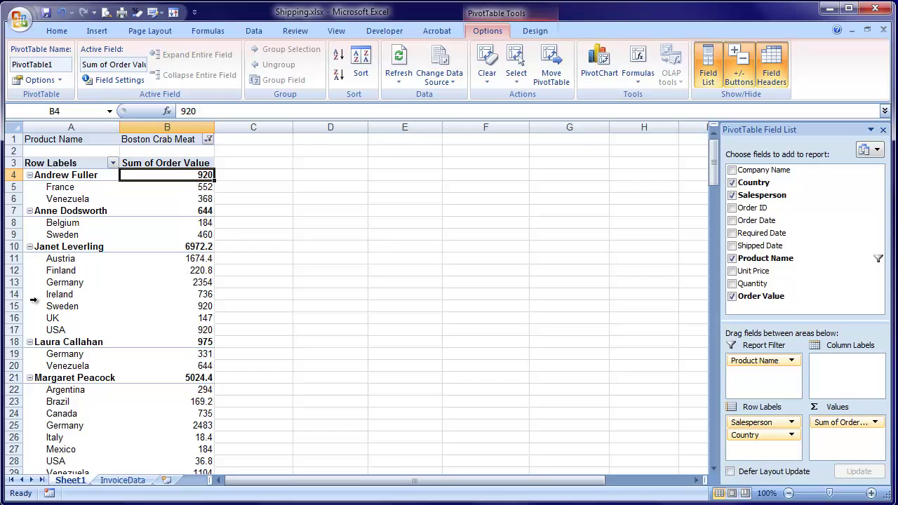
Switch the product filter to Chai, then back to (All)
left_click(208, 140)
left_click(102, 223)
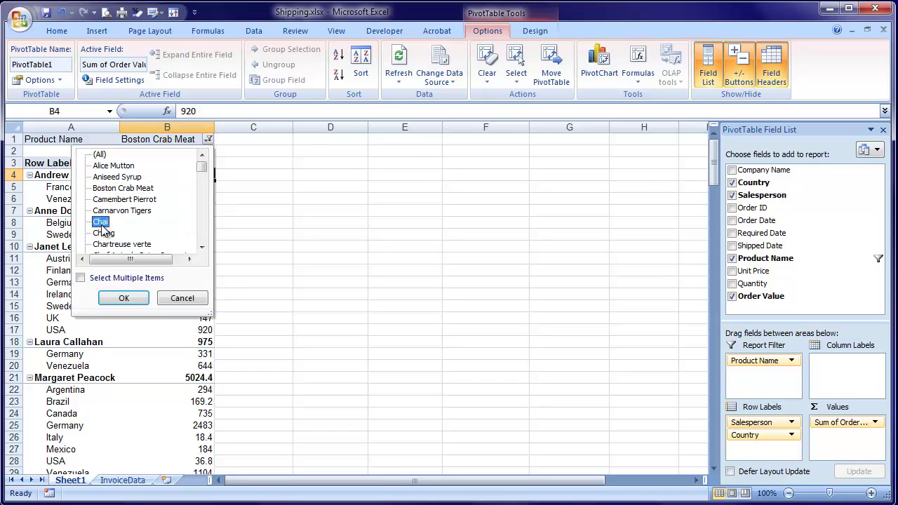
left_click(122, 298)
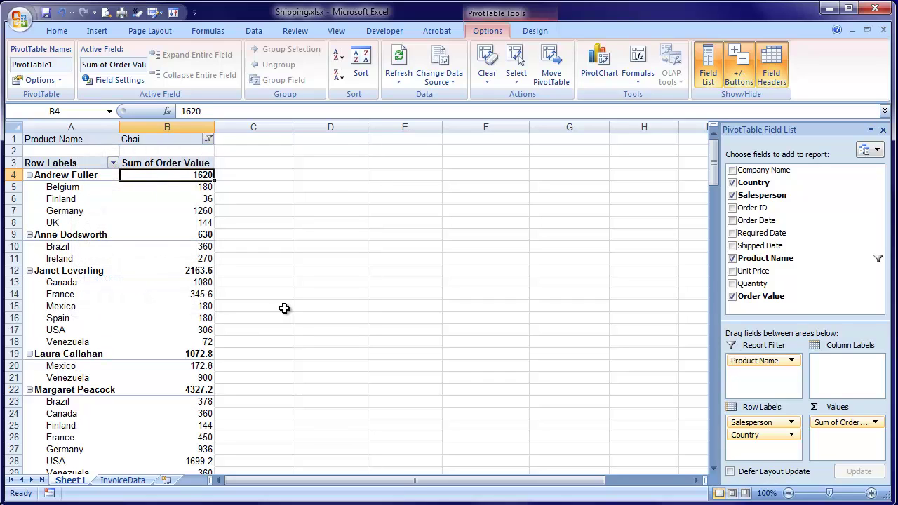
left_click(208, 140)
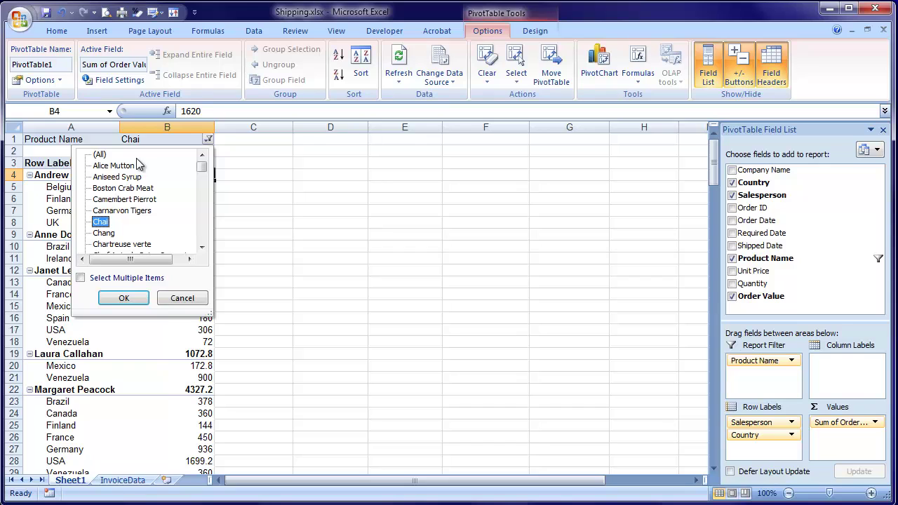
left_click(99, 155)
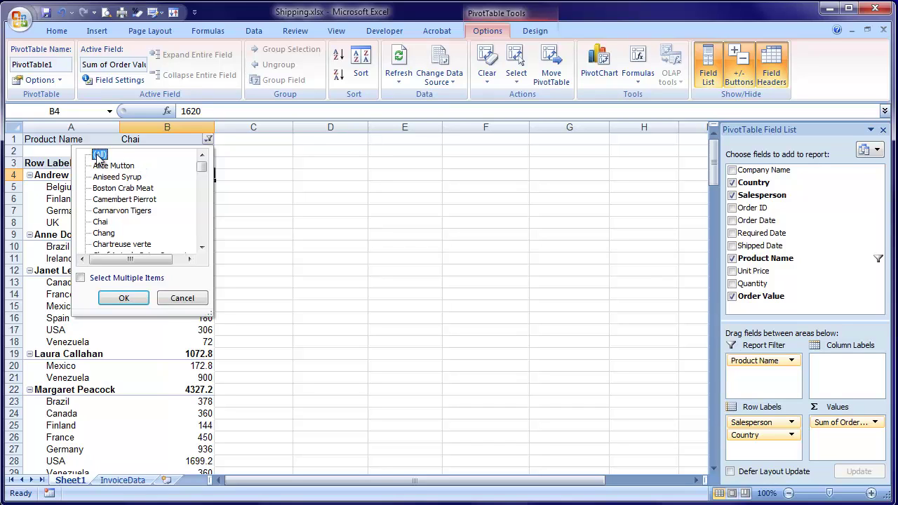
left_click(120, 297)
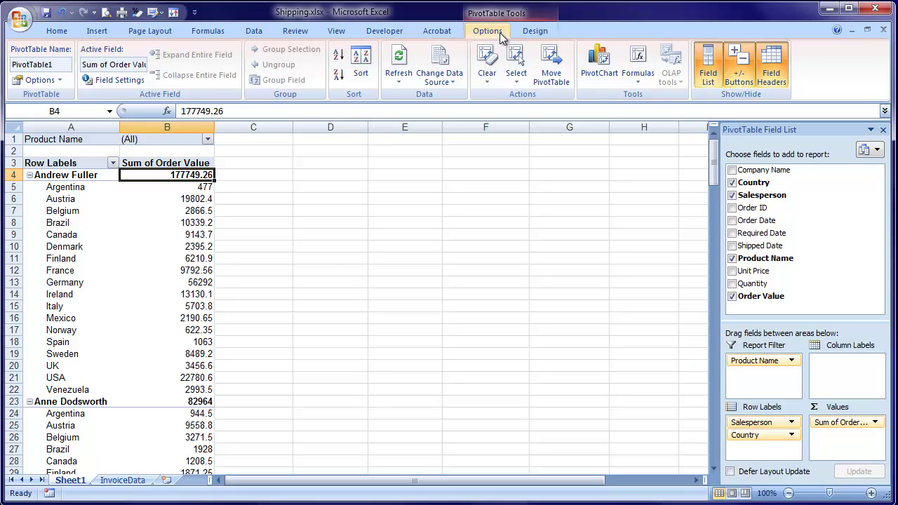
key("Down")
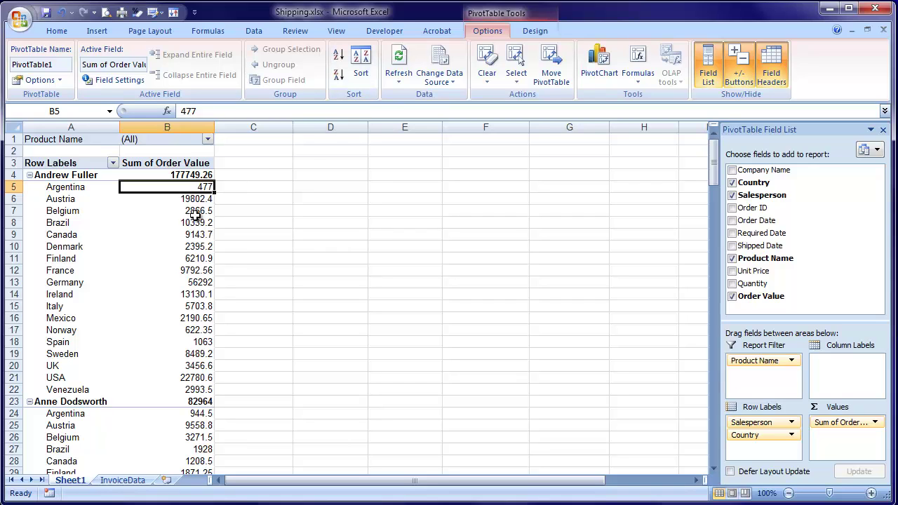
left_click(341, 58)
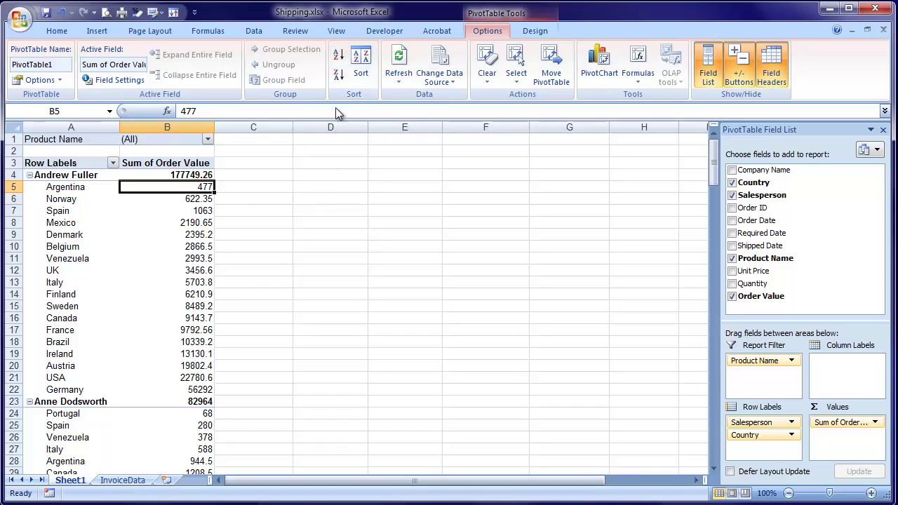
left_click(339, 73)
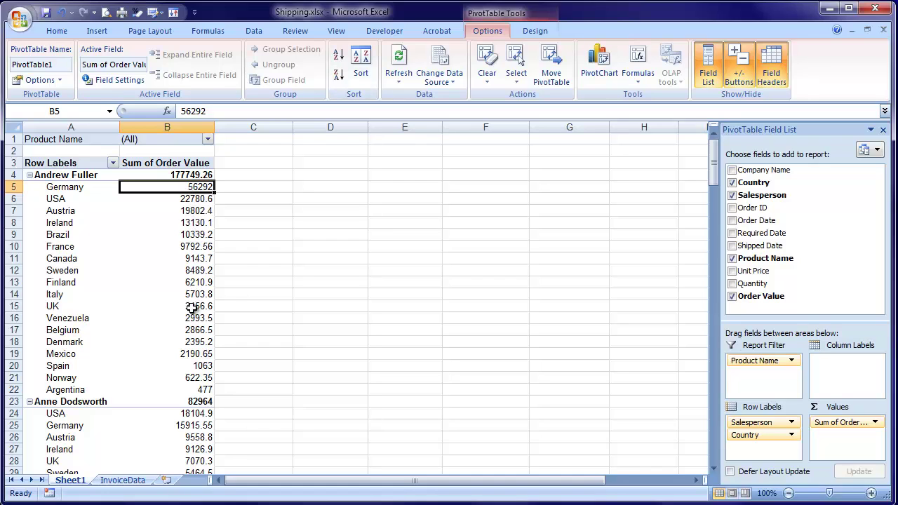
mouse_move(199, 379)
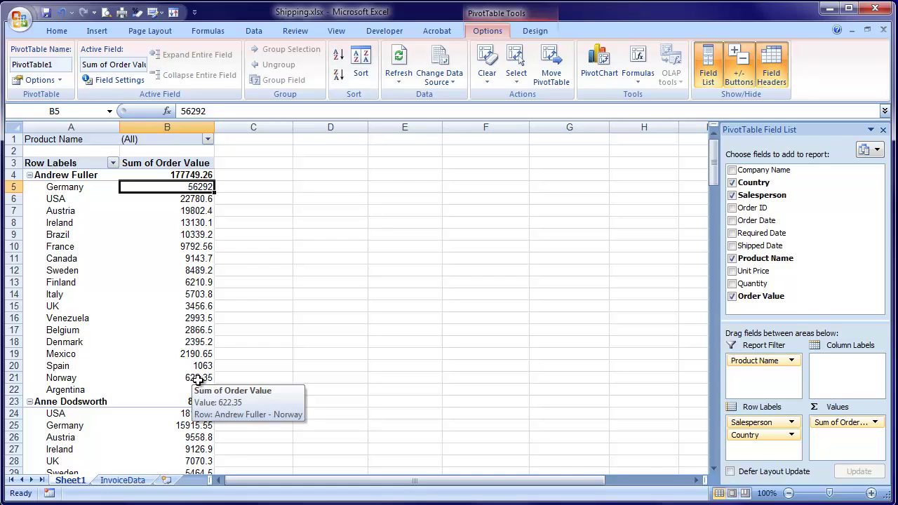
left_click(60, 188)
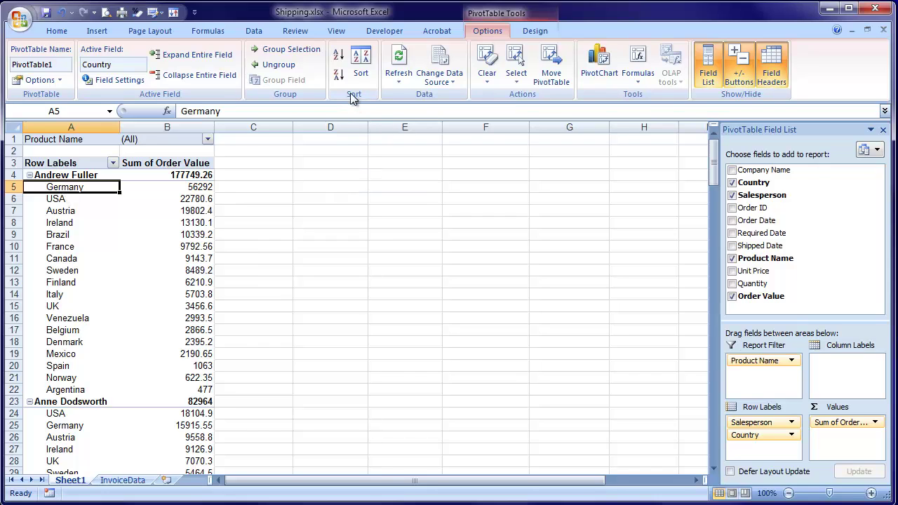
left_click(339, 58)
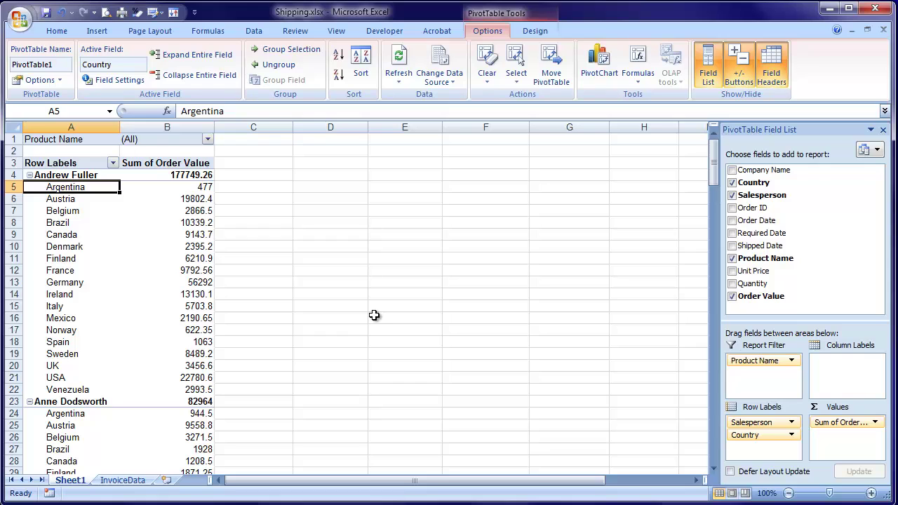
left_click(181, 164)
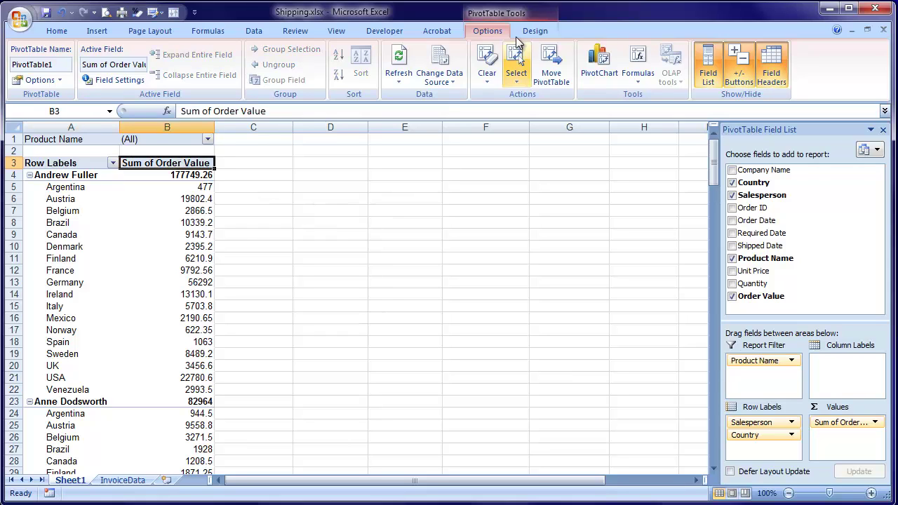
Reselect a PivotTable cell and toggle the Field List back on
left_click(460, 197)
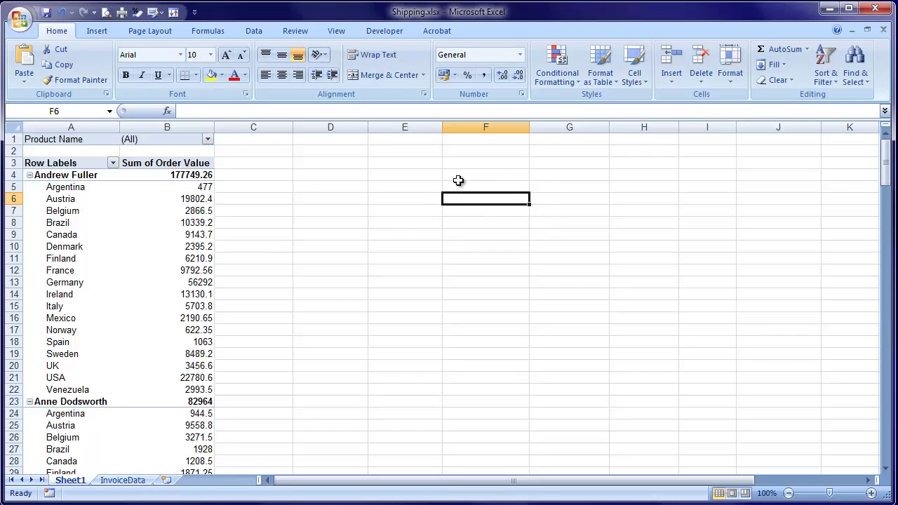
left_click(190, 211)
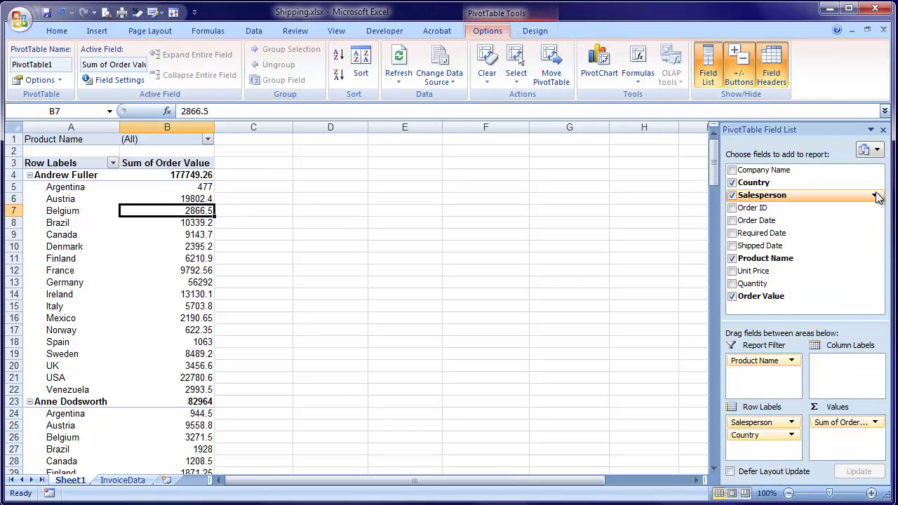
left_click(714, 73)
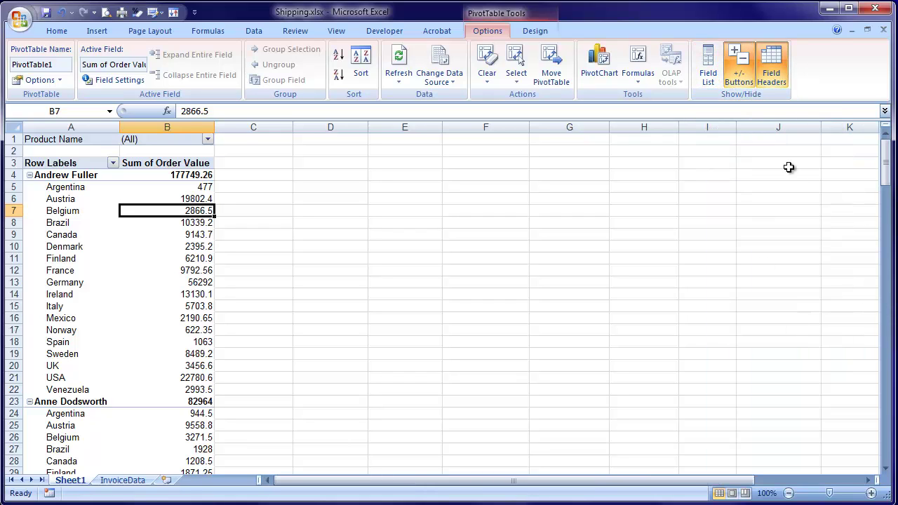
left_click(710, 73)
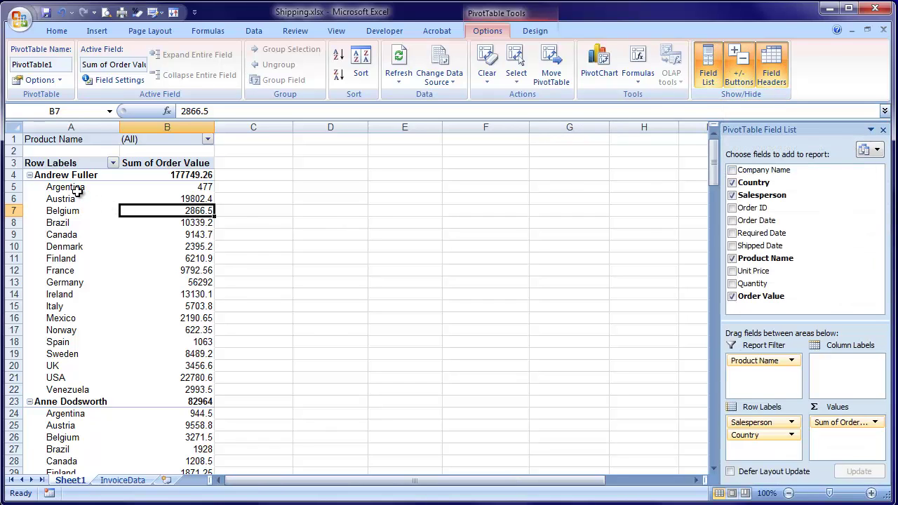
Collapse and re-expand Andrew Fuller's countries, and toggle the +/- Buttons off and on
left_click(29, 175)
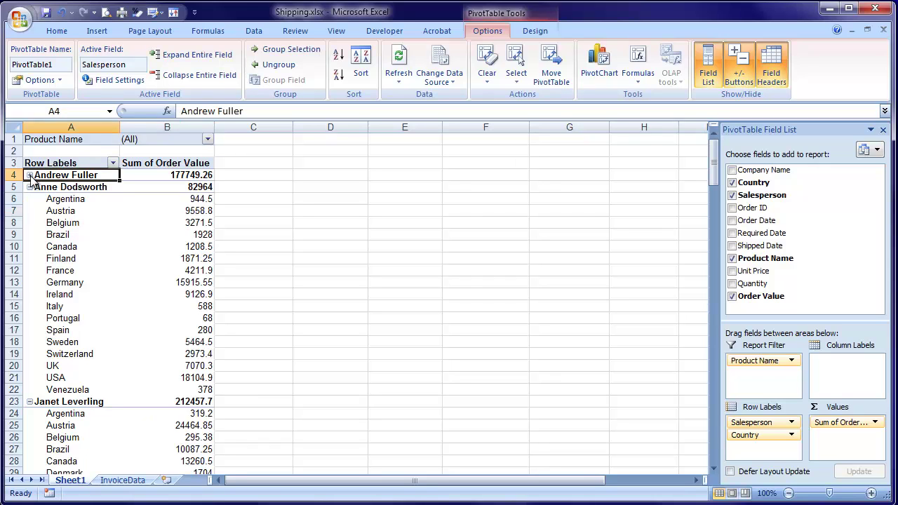
left_click(29, 175)
left_click(30, 176)
left_click(29, 175)
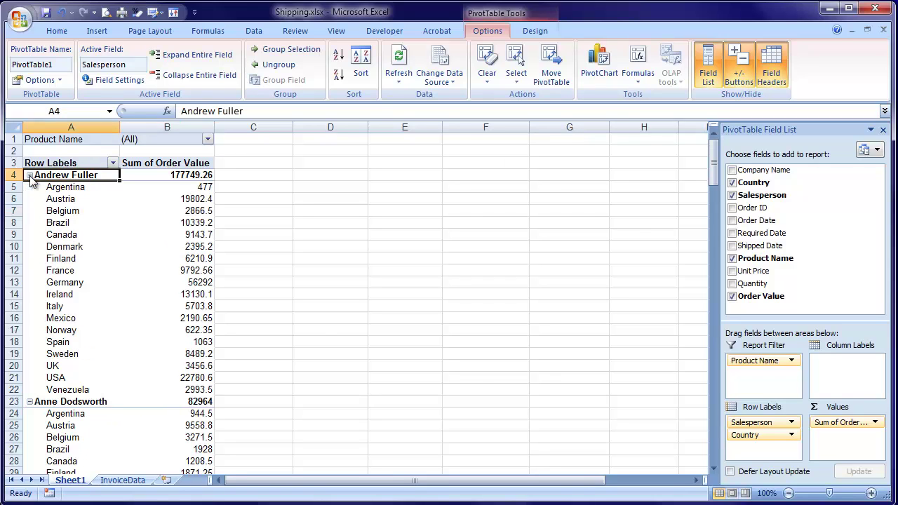
left_click(736, 79)
left_click(733, 73)
Drag Country out of Row Labels, leaving nine salesperson totals with Grand Total 1354699.99
left_click_drag(754, 435, 808, 249)
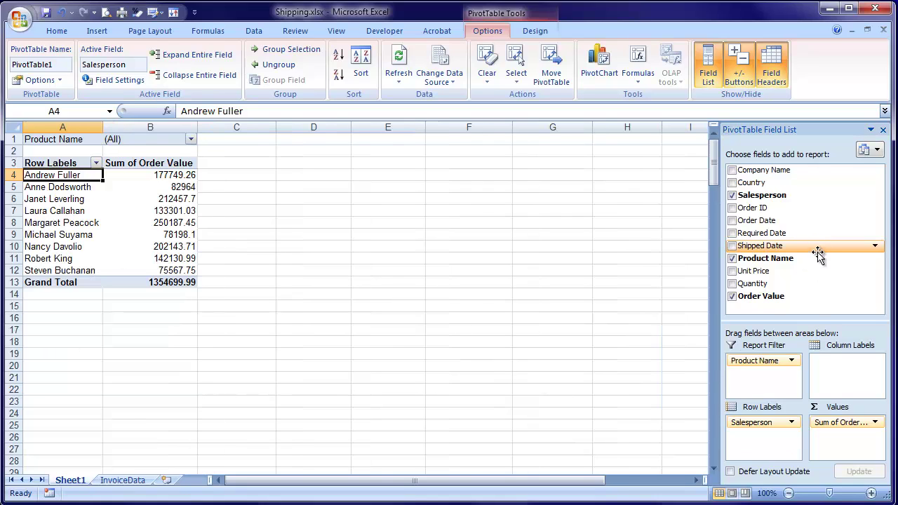
left_click(97, 162)
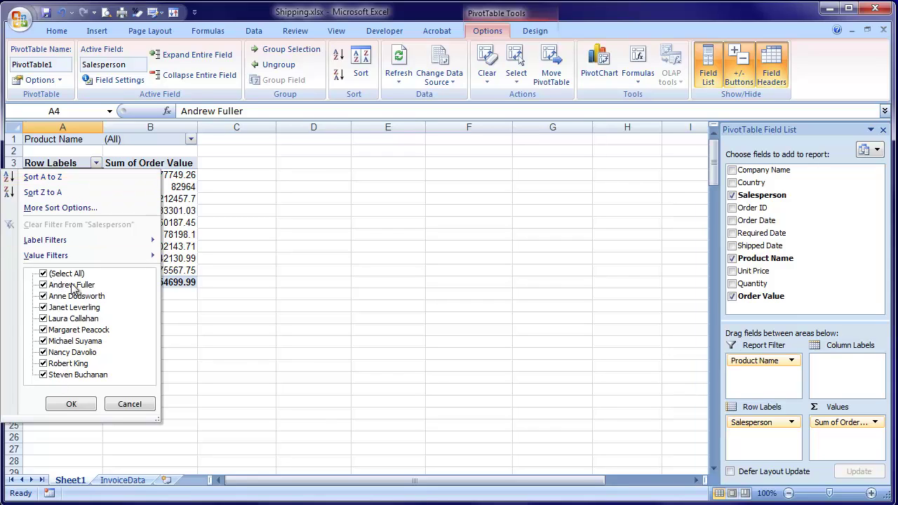
mouse_move(70, 258)
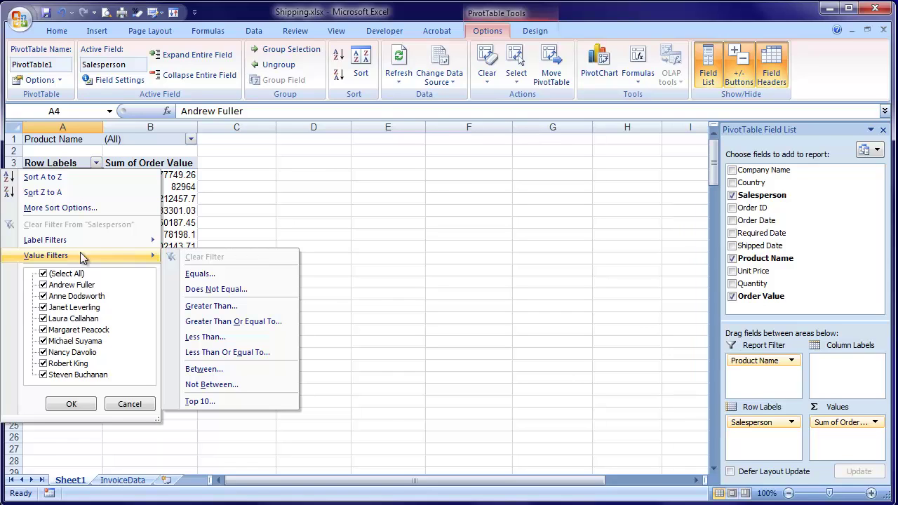
left_click(199, 400)
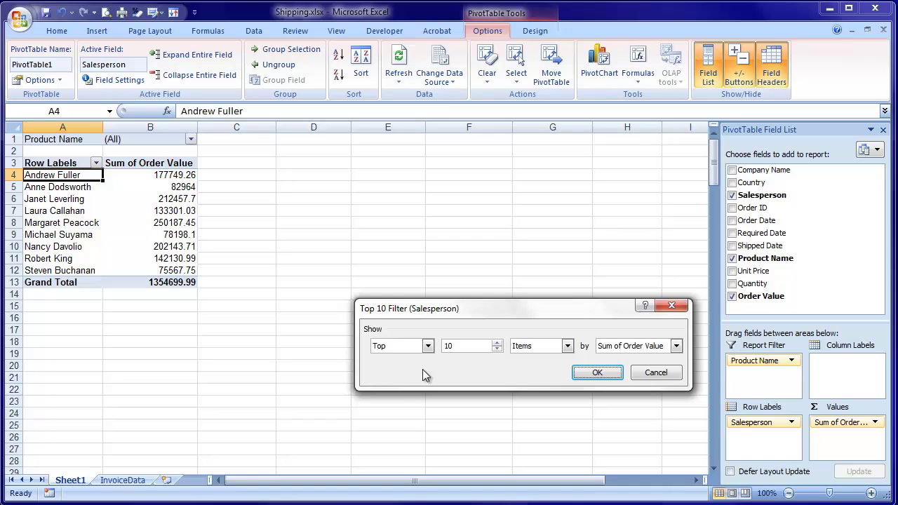
left_click(593, 376)
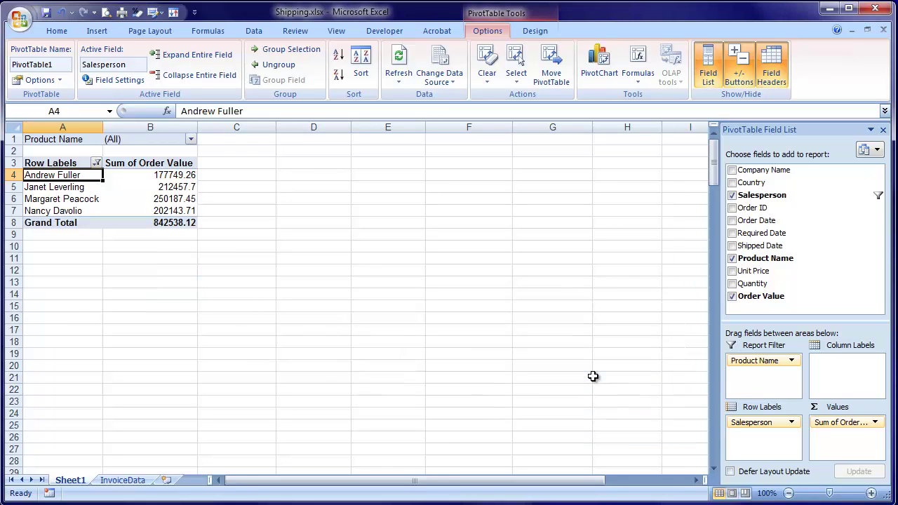
left_click(96, 163)
left_click(69, 225)
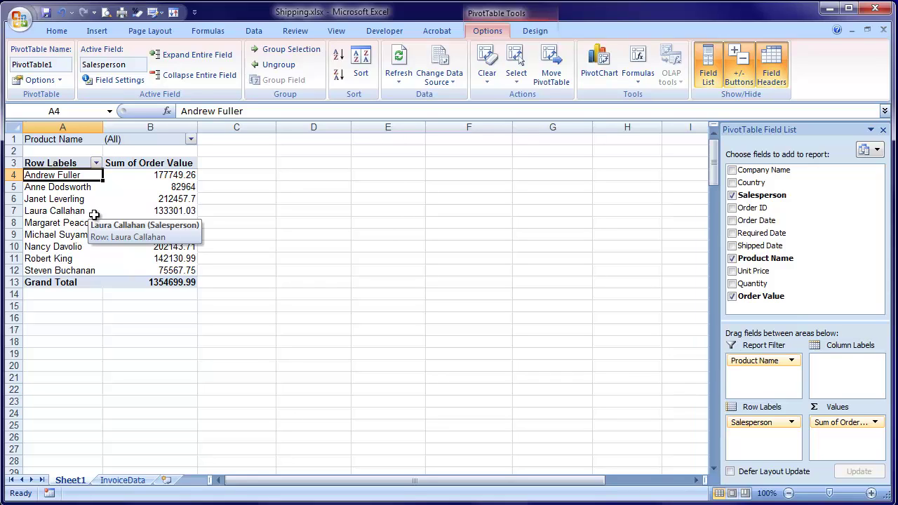
left_click(150, 164)
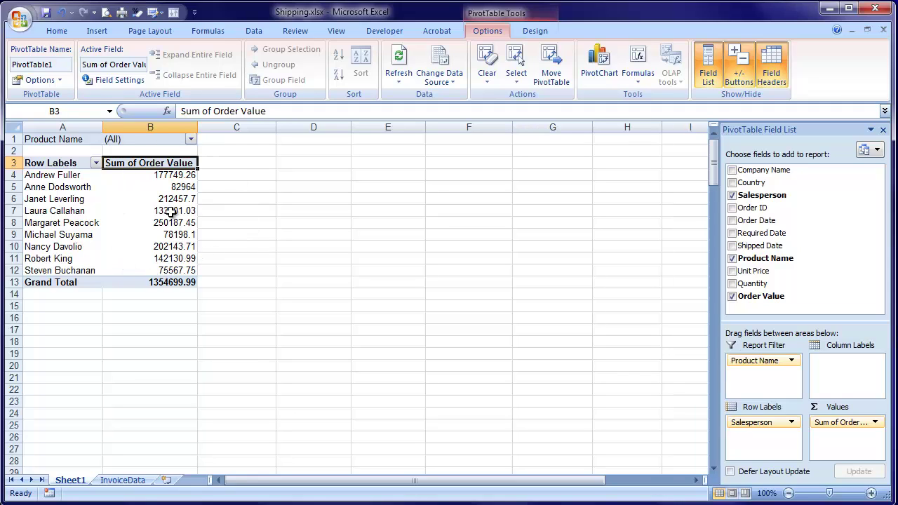
right_click(168, 167)
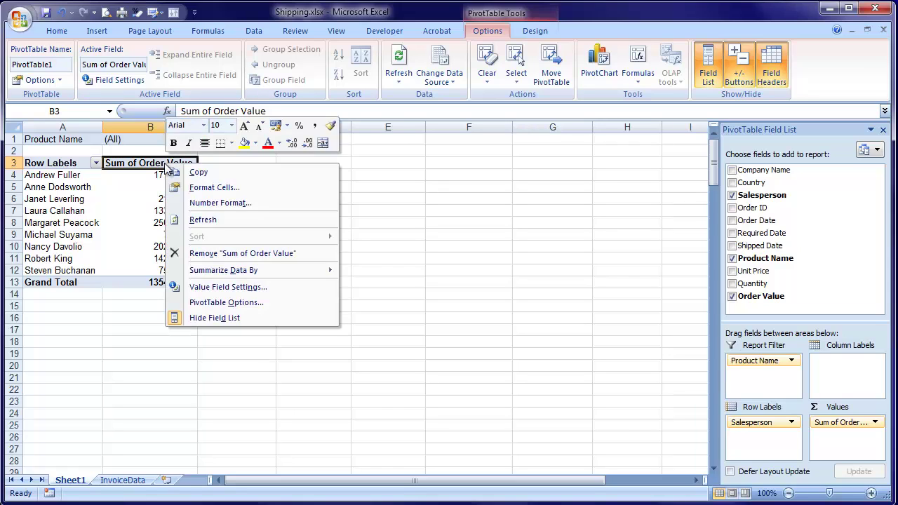
left_click(231, 288)
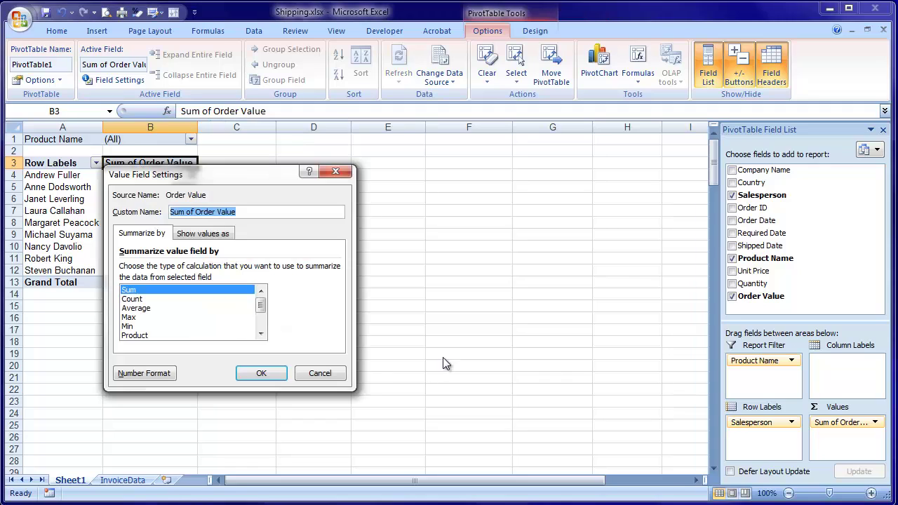
left_click(141, 308)
left_click(261, 374)
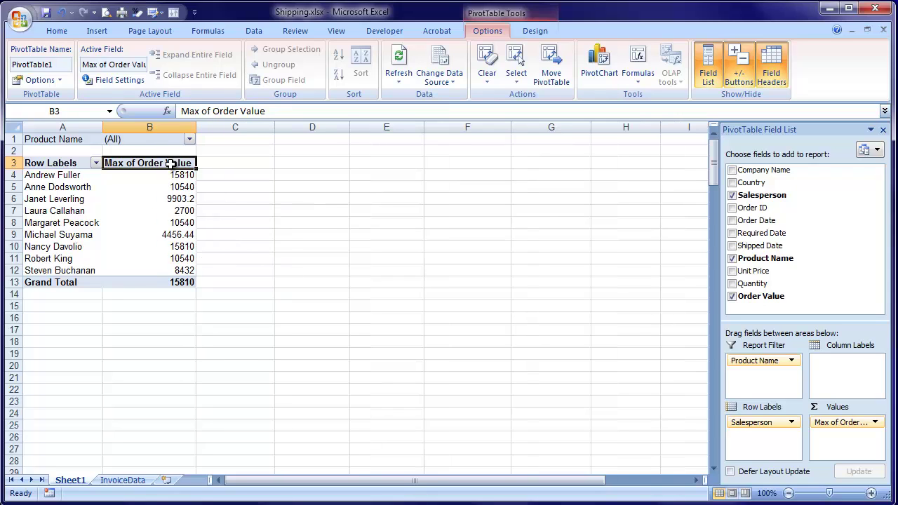
right_click(172, 165)
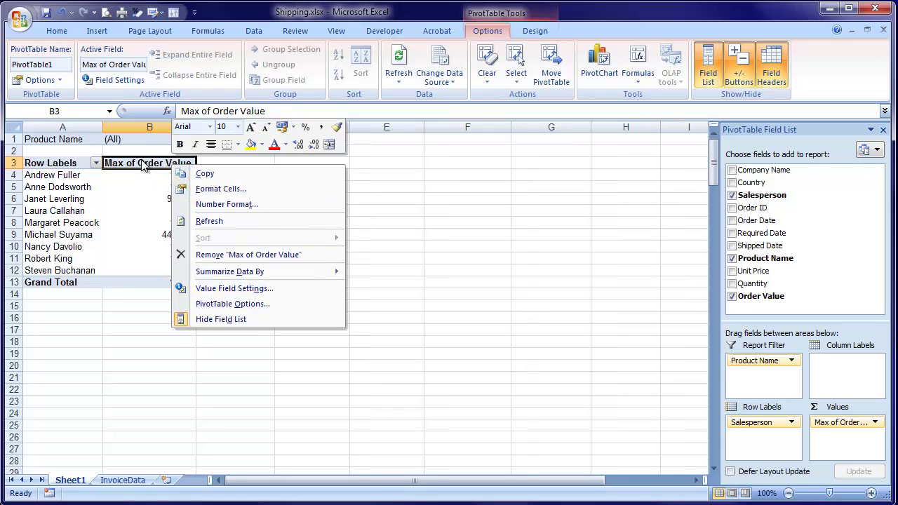
left_click(150, 164)
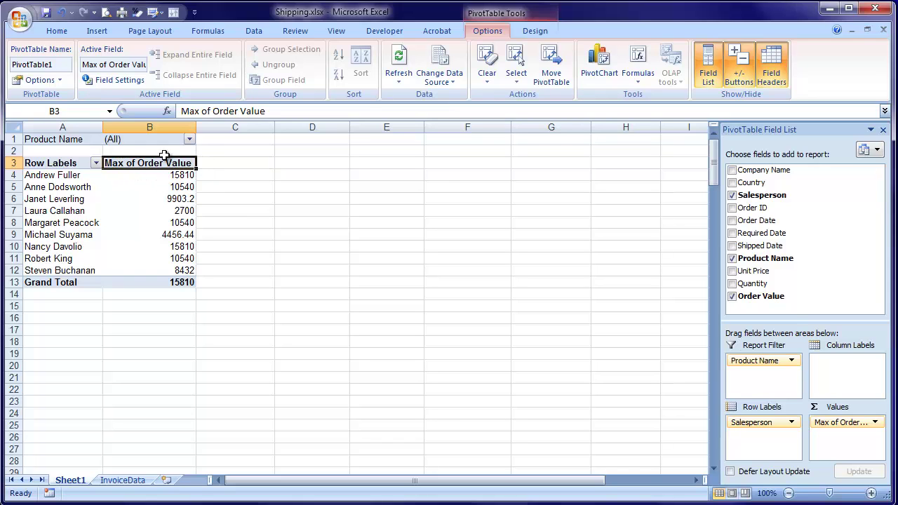
left_click(125, 86)
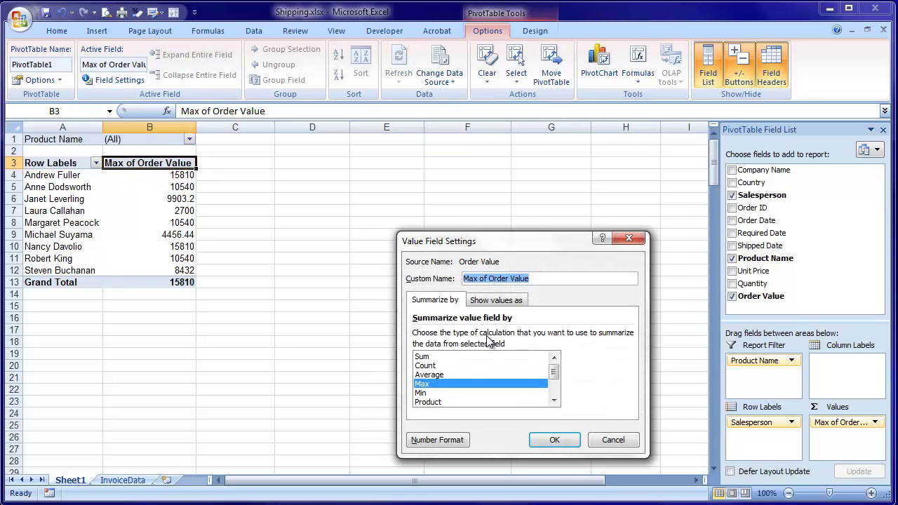
left_click(429, 356)
left_click(532, 439)
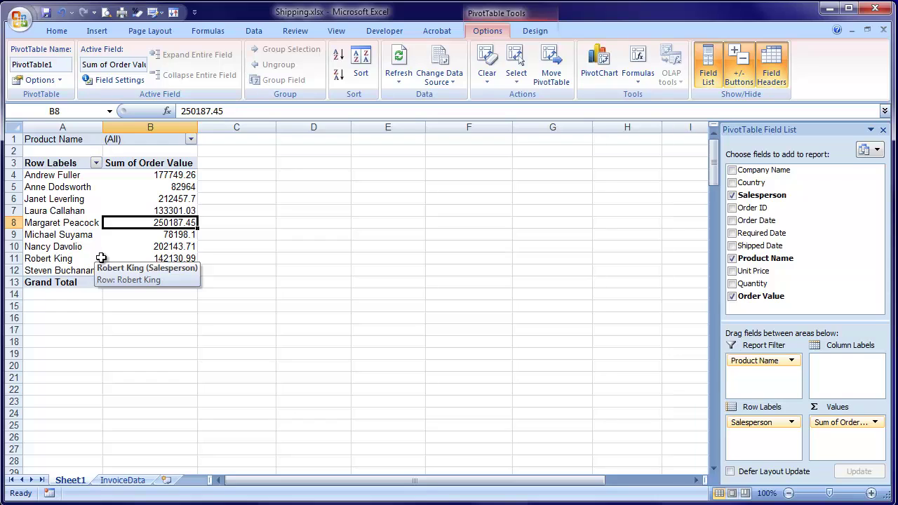
Sort salesperson totals Z to A, add a Clustered Column PivotChart, then filter product to Alice Mutton
left_click(168, 177)
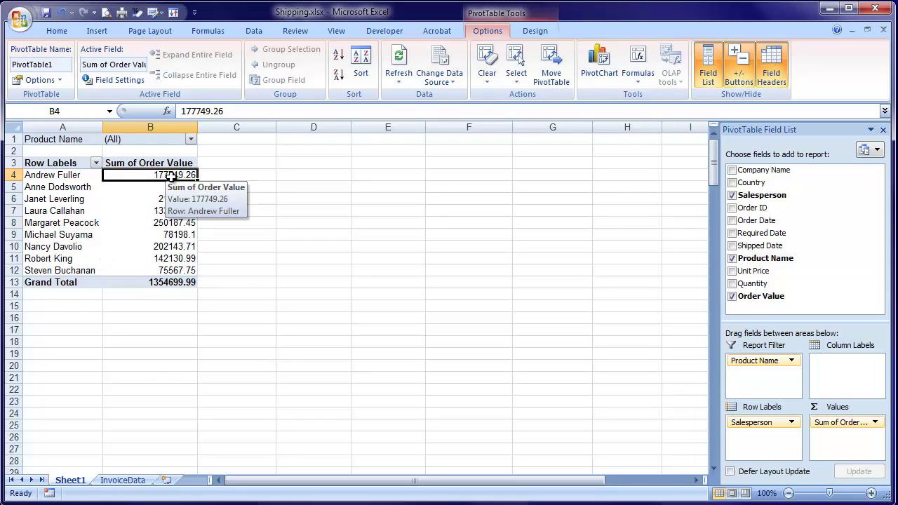
left_click(339, 74)
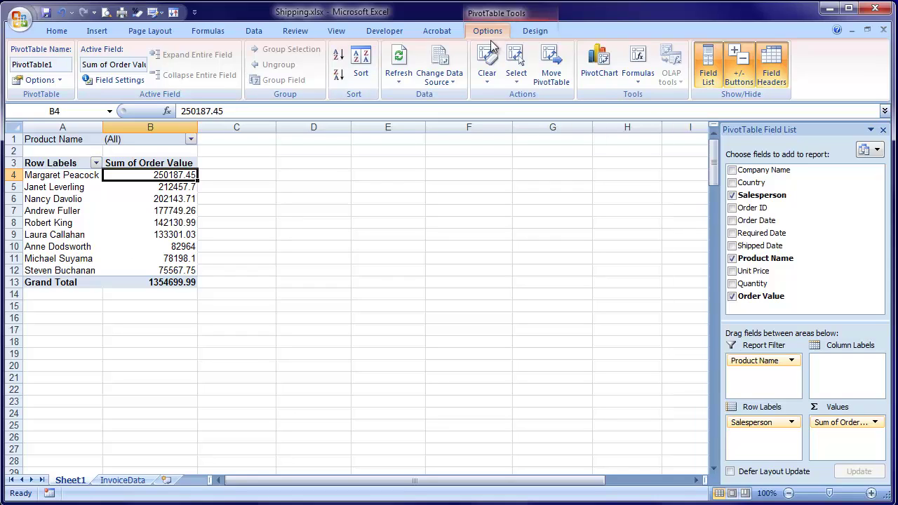
left_click(595, 70)
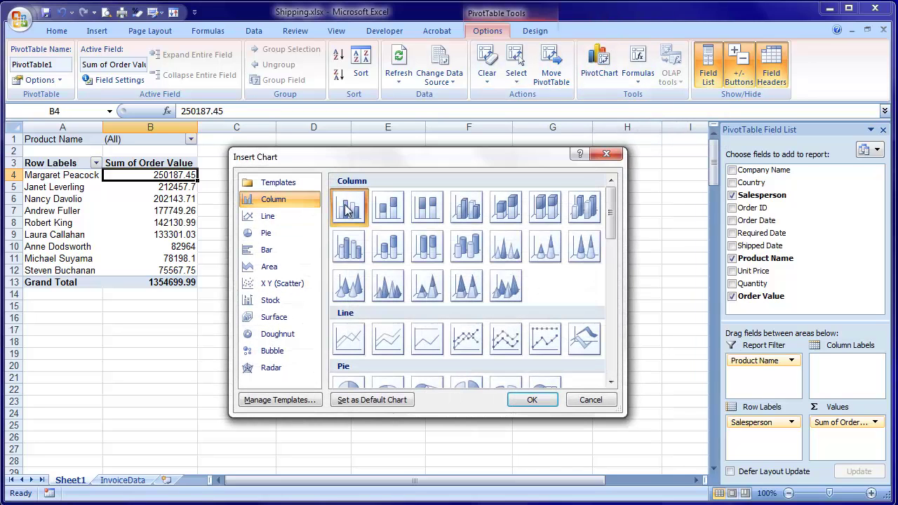
left_click(532, 400)
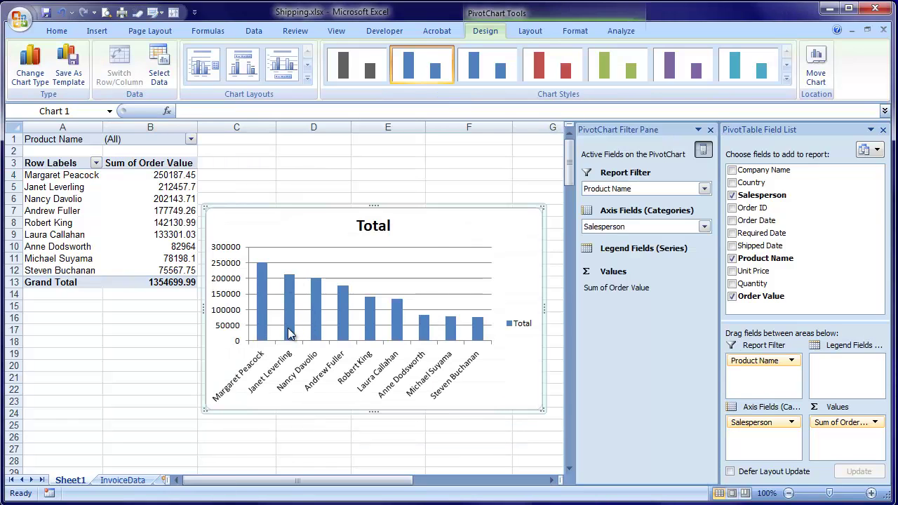
left_click(192, 139)
left_click(112, 167)
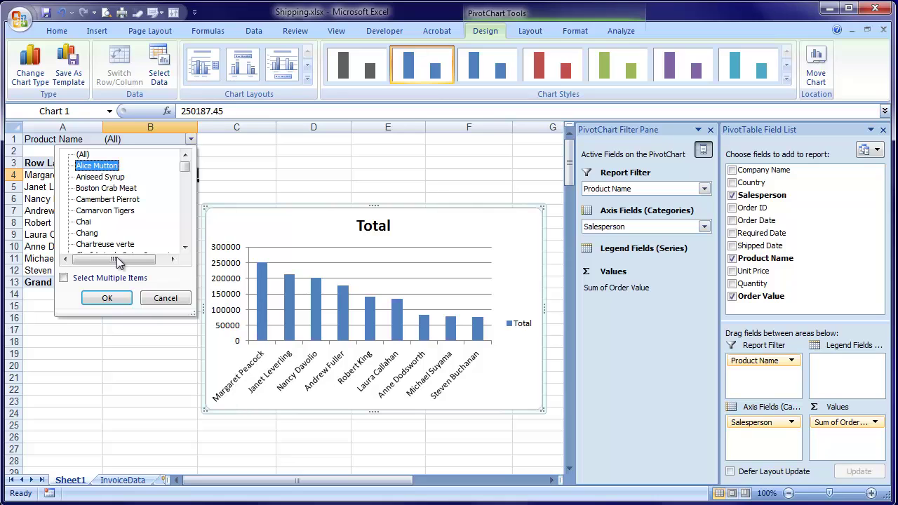
left_click(109, 297)
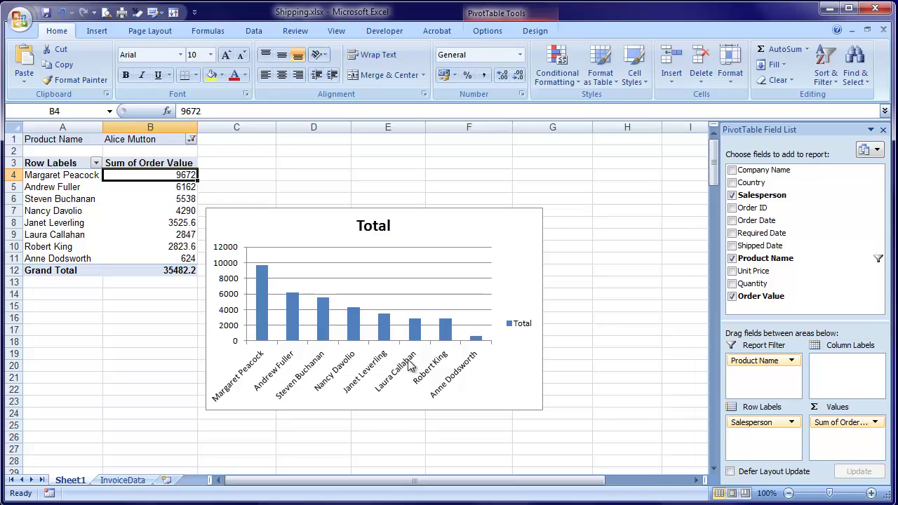
left_click(190, 140)
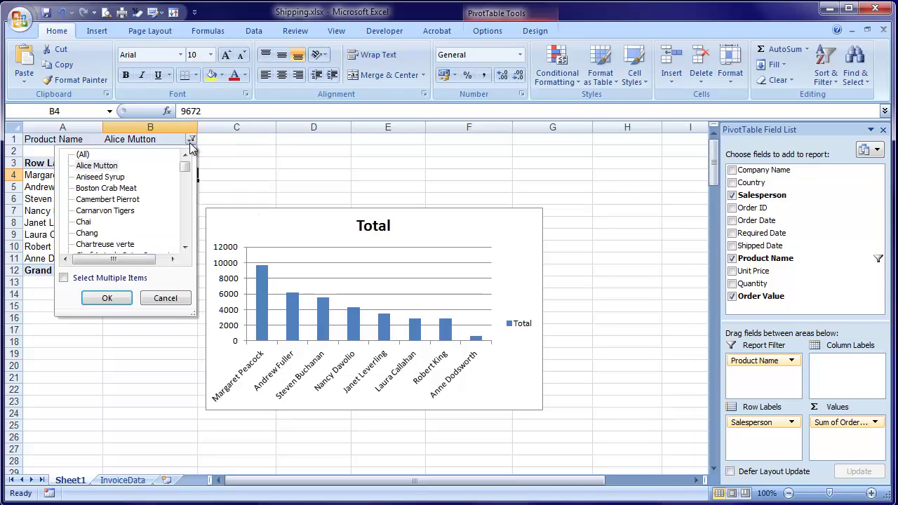
left_click(107, 298)
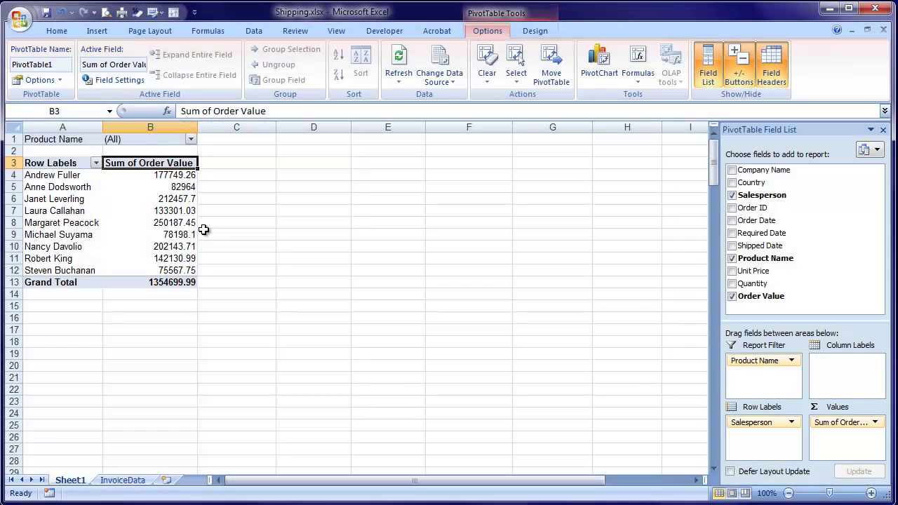
left_click(171, 219)
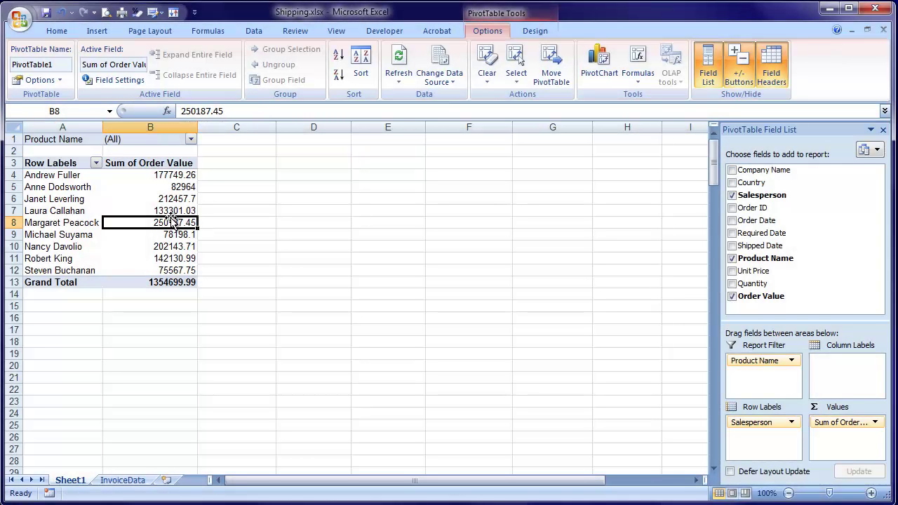